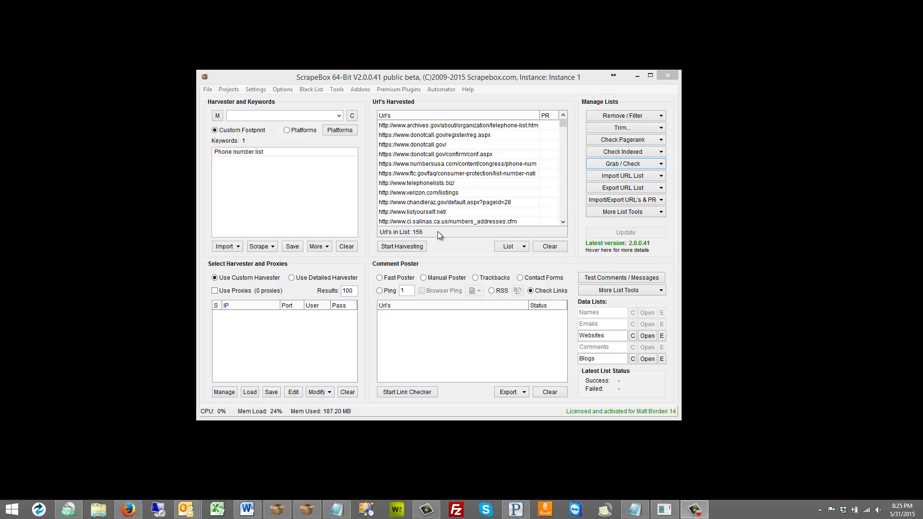
# Bring up the Grab / Check options list, leaving it open after two dismissals.
pyautogui.click(624, 165)
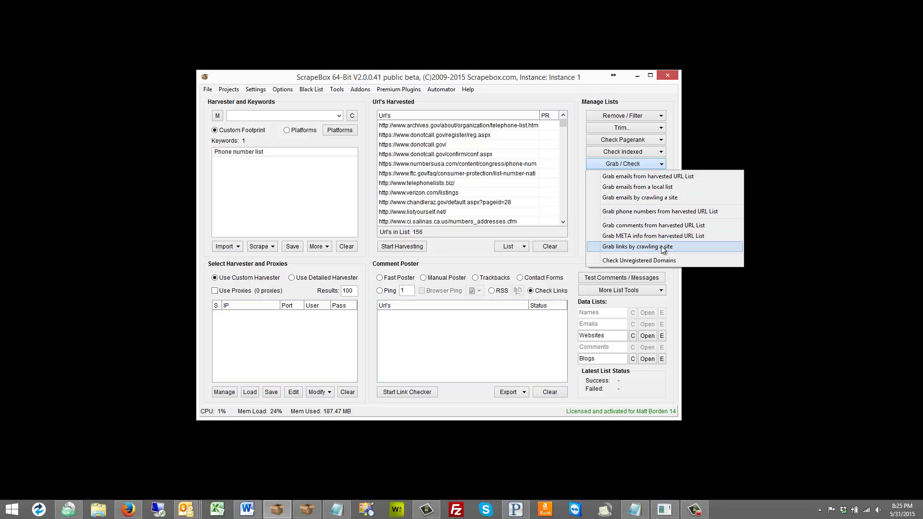
pyautogui.click(578, 162)
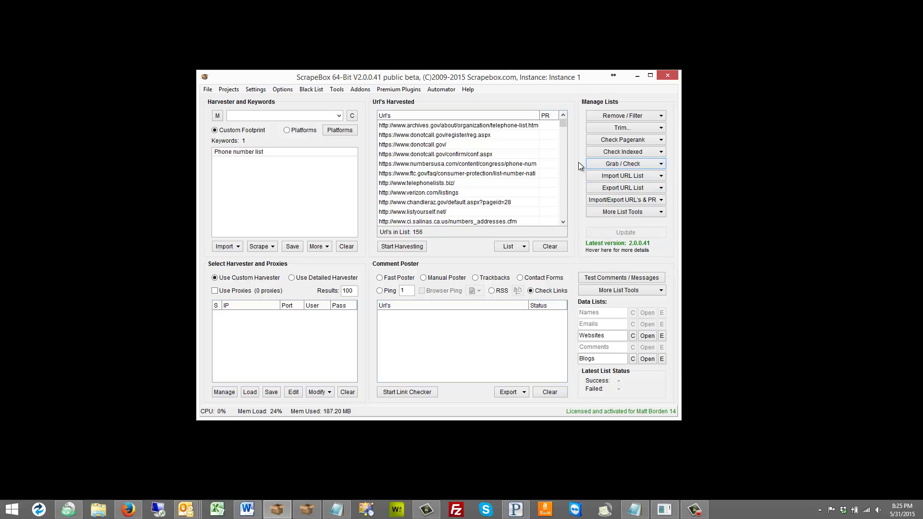
pyautogui.click(613, 163)
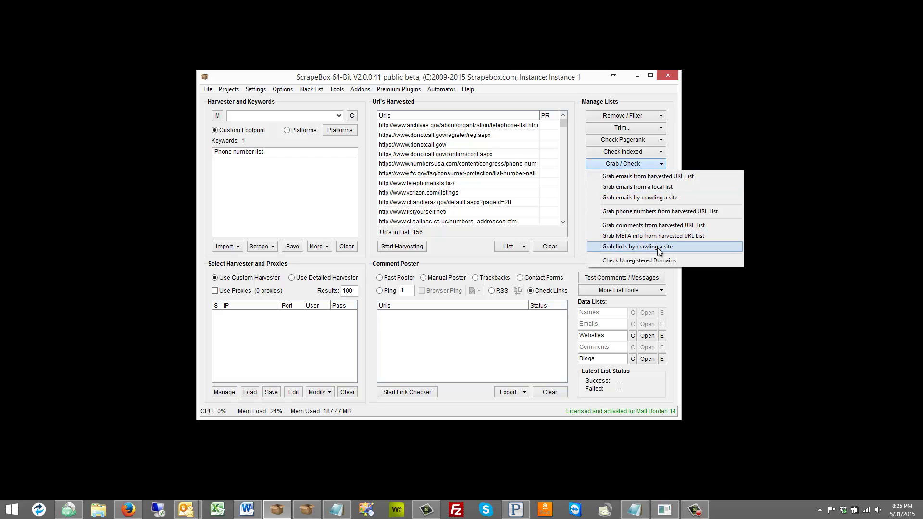
pyautogui.click(579, 171)
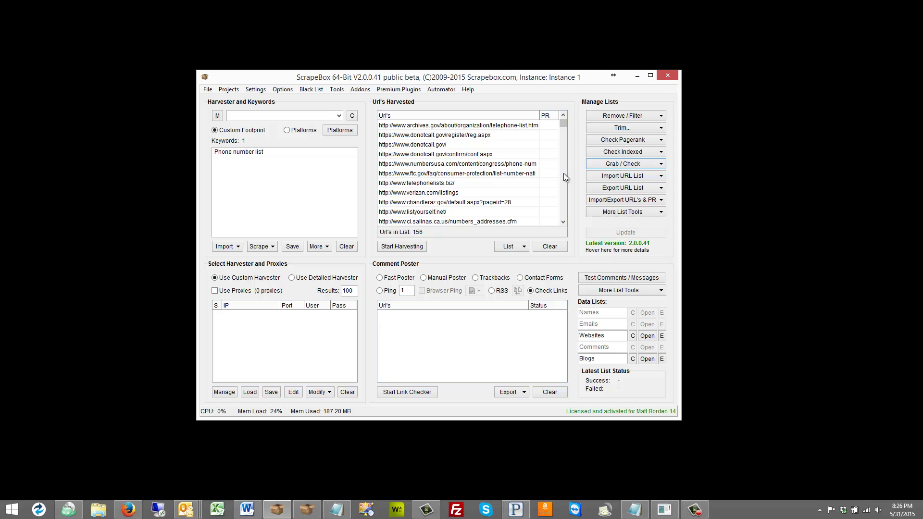
pyautogui.click(606, 167)
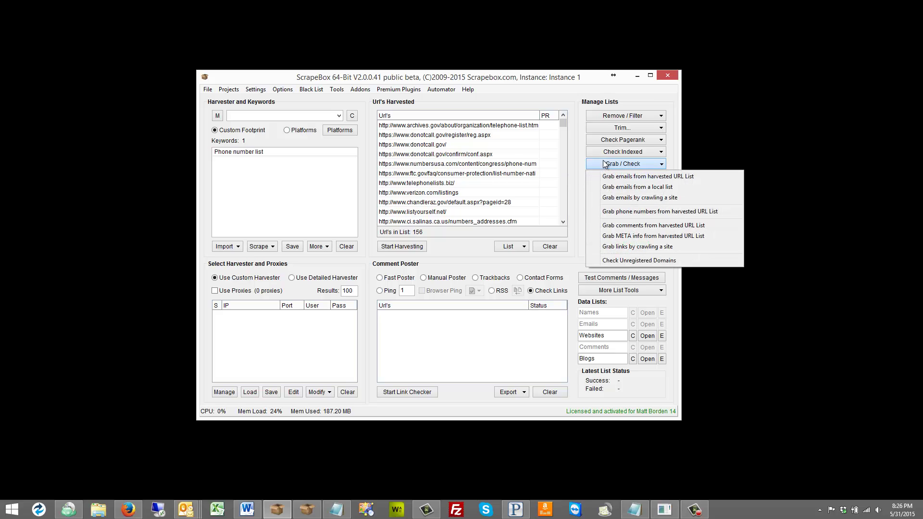
# Launch Grab phone numbers from harvested URL List and open its Configure Masks settings.
pyautogui.click(623, 213)
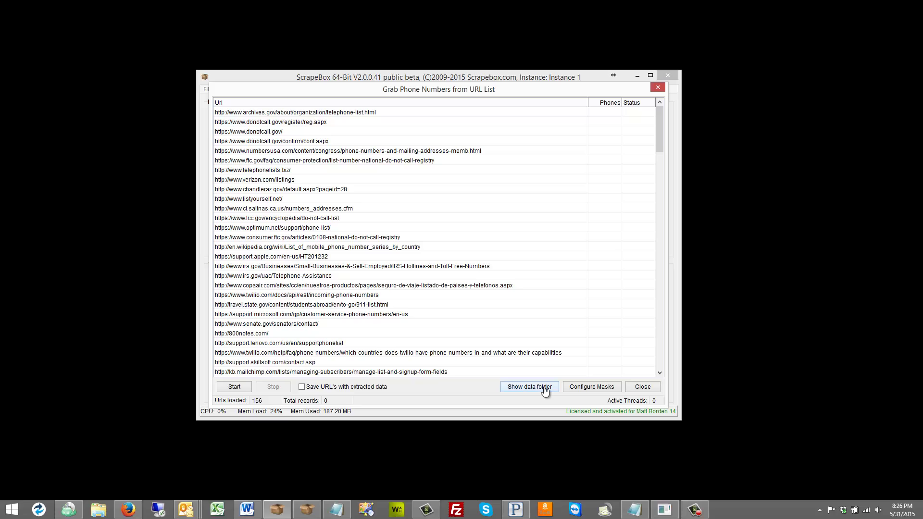
pyautogui.click(600, 388)
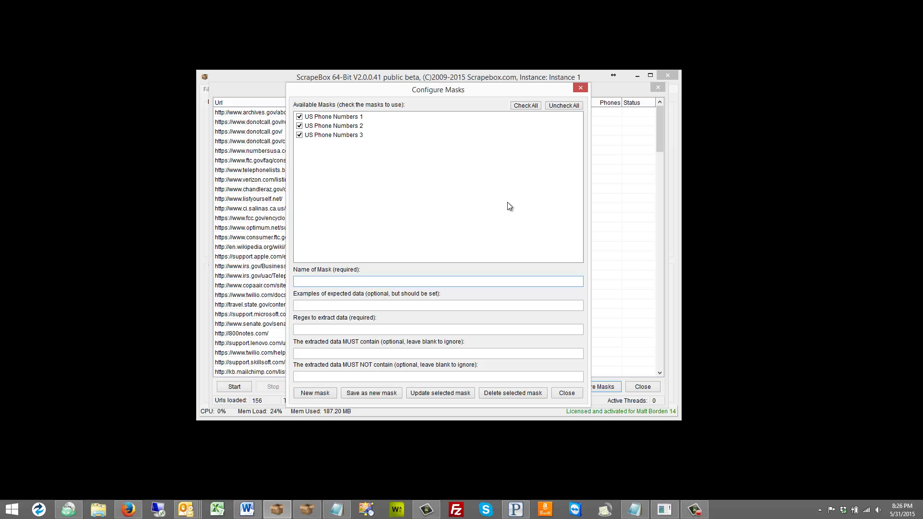
pyautogui.click(359, 116)
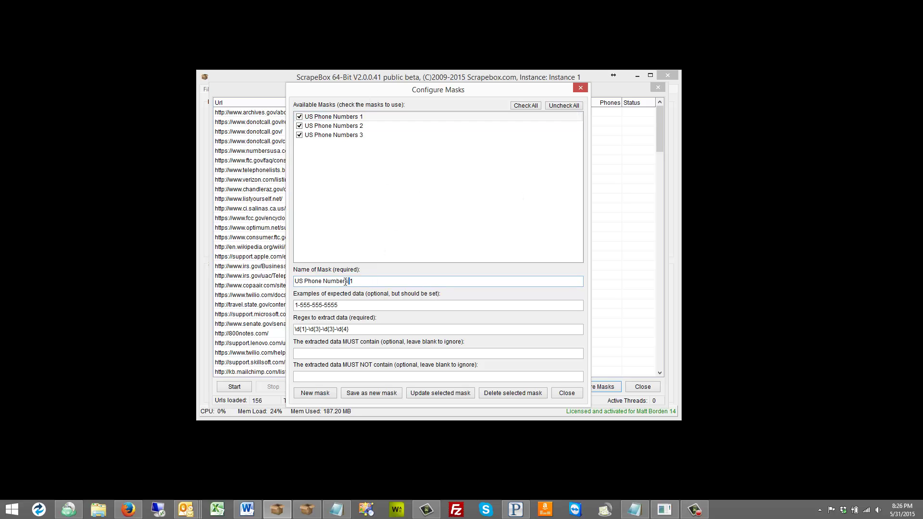
pyautogui.moveTo(348, 282); pyautogui.dragTo(239, 286)
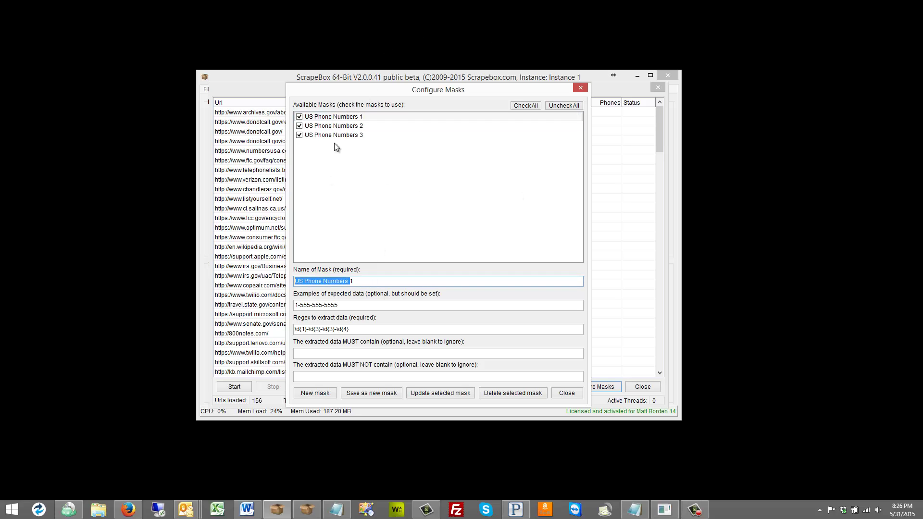
pyautogui.doubleClick(394, 307)
pyautogui.click(343, 307)
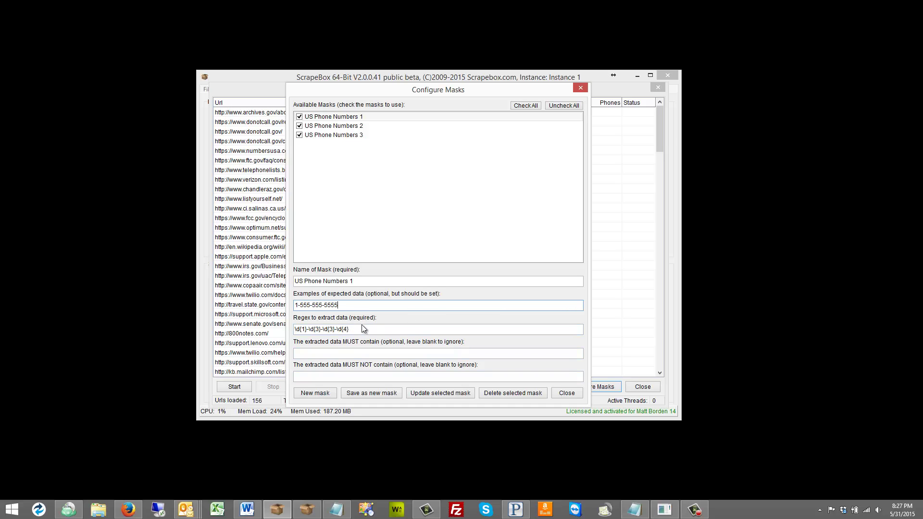
pyautogui.moveTo(365, 327); pyautogui.dragTo(272, 331)
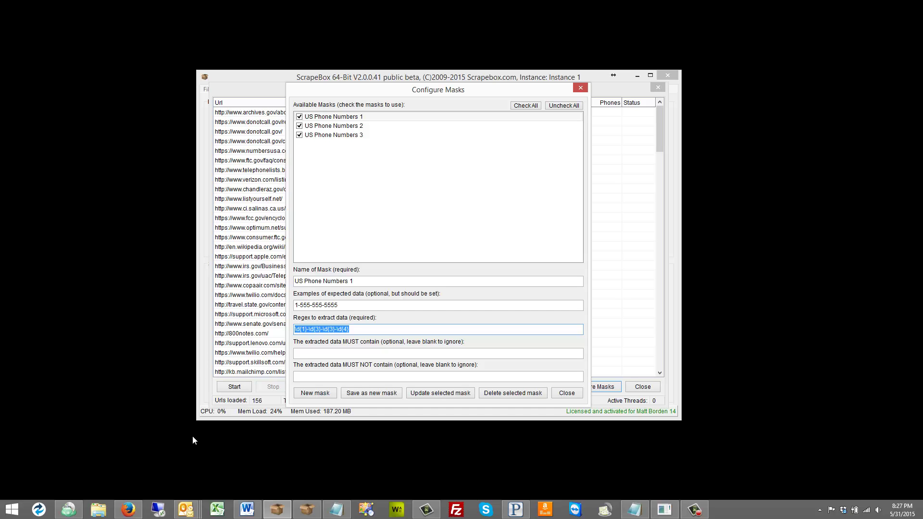
# Open the Regular Expression Library site in Firefox and search for 'phone numbers'.
pyautogui.click(128, 510)
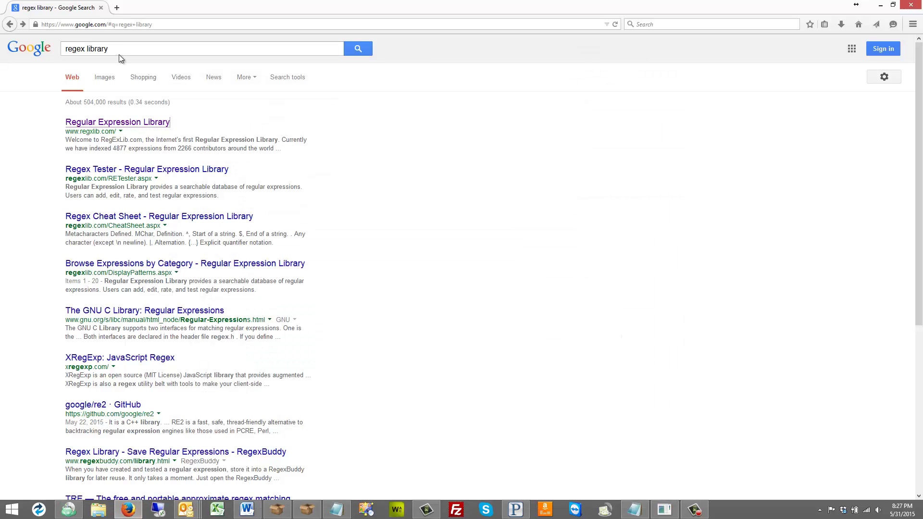
pyautogui.moveTo(125, 48); pyautogui.dragTo(55, 59)
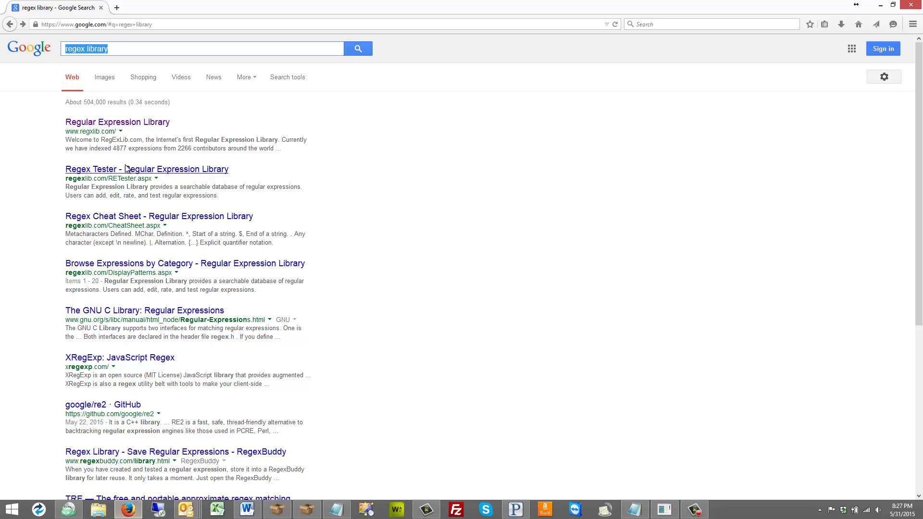
pyautogui.click(111, 124)
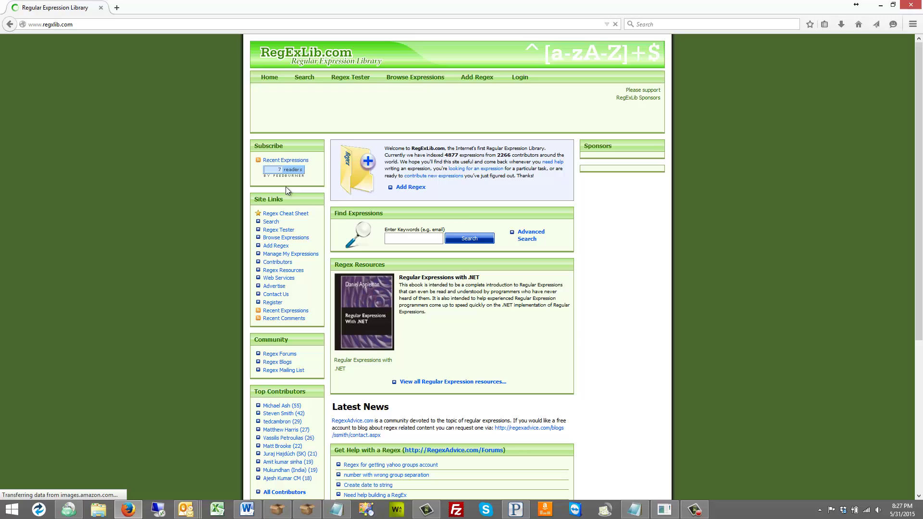
pyautogui.write('p')
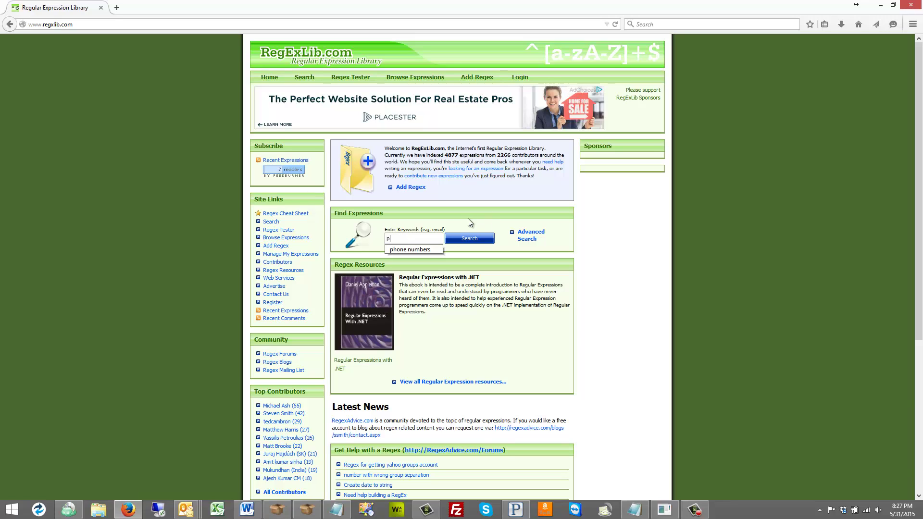
pyautogui.write('hone numbers')
pyautogui.press('Return')
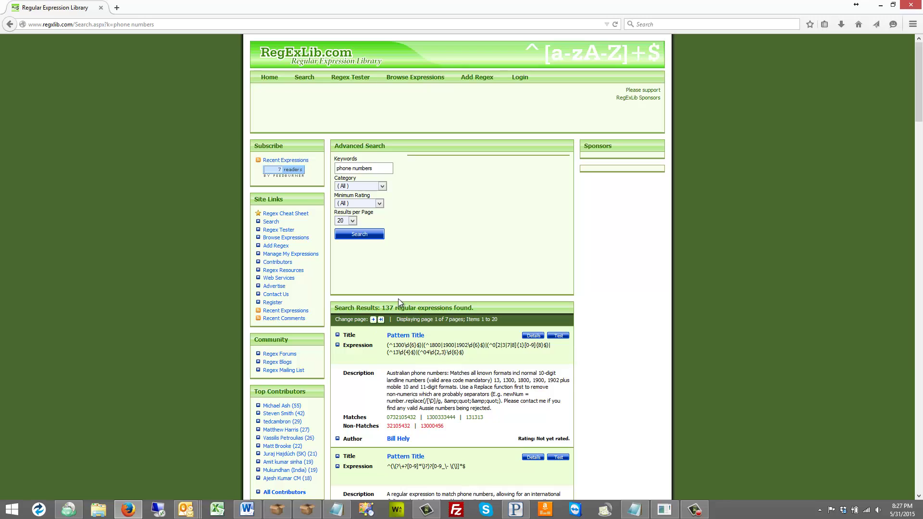
# Scroll through the 137 phone number regex results, then minimize the browser.
pyautogui.scroll(-8, 397, 299)
pyautogui.scroll(-4, 389, 299)
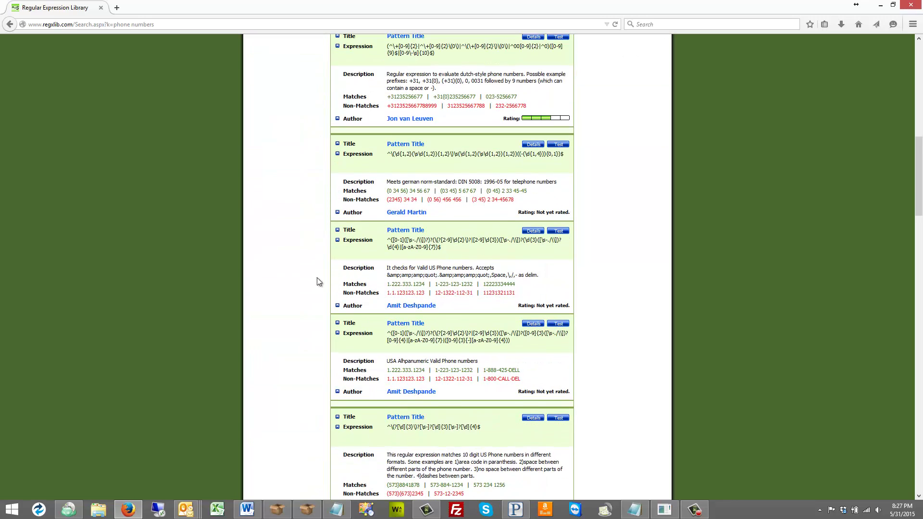
pyautogui.scroll(-20, 315, 269)
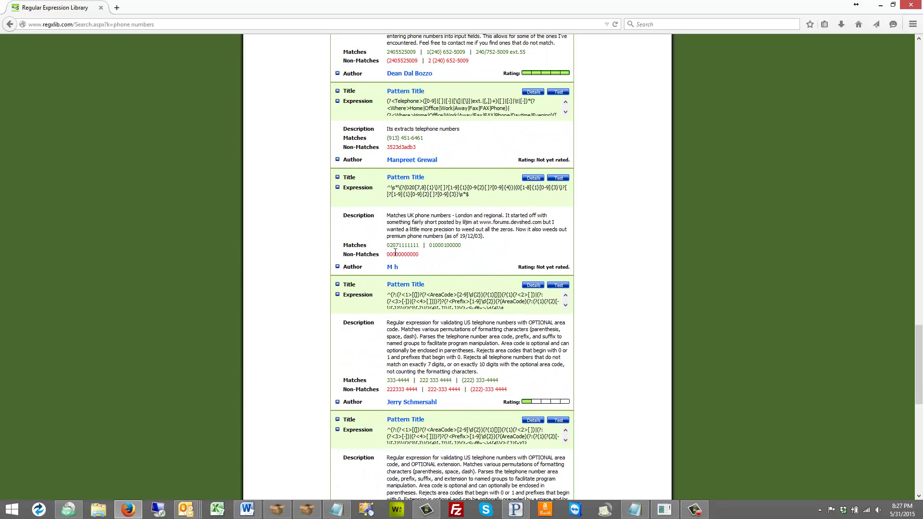
pyautogui.scroll(-15, 418, 253)
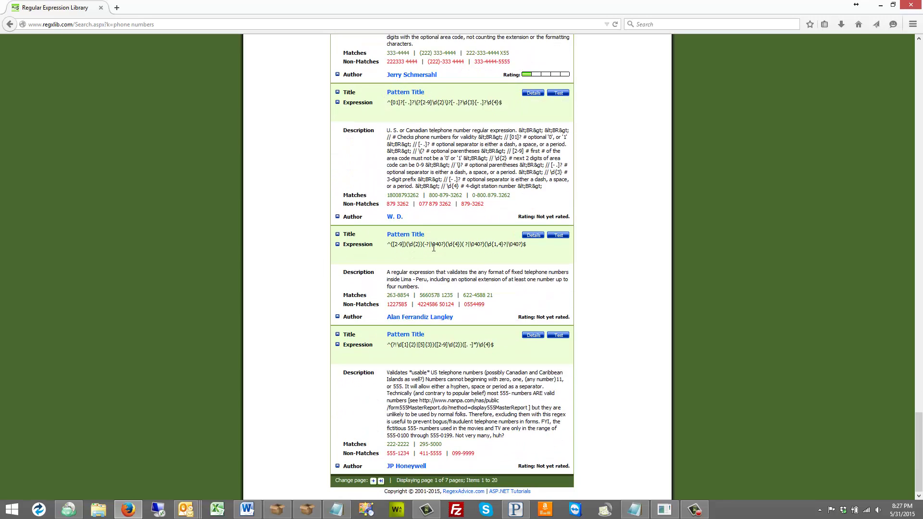
pyautogui.scroll(20, 420, 247)
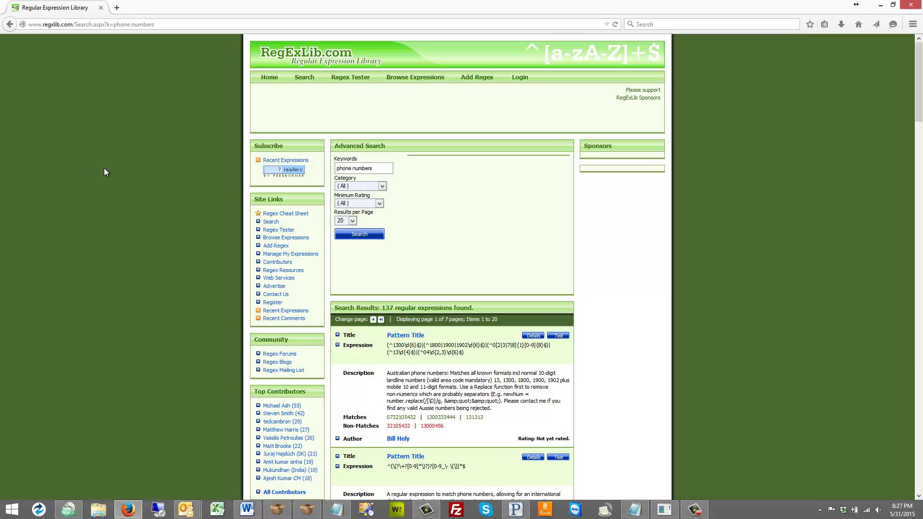
pyautogui.click(879, 7)
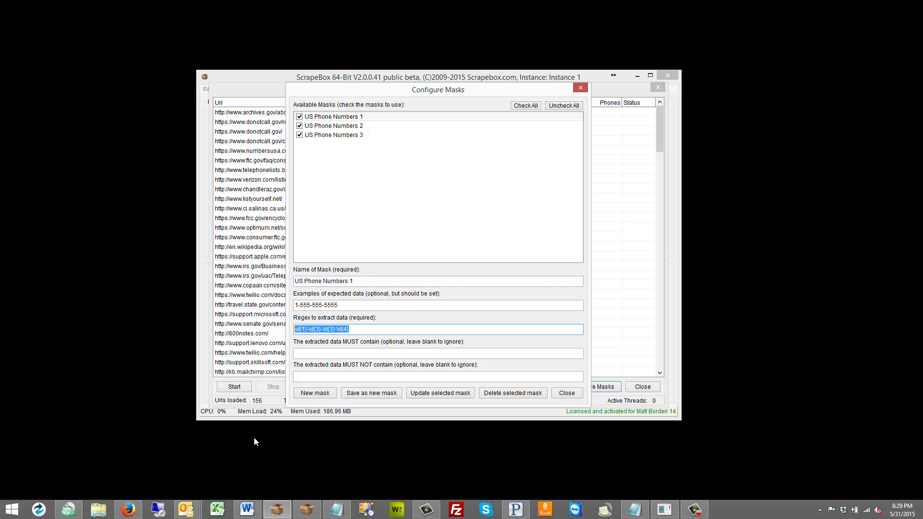
# Clear the regex highlight and close the mask setup, returning to the URL list.
pyautogui.click(408, 329)
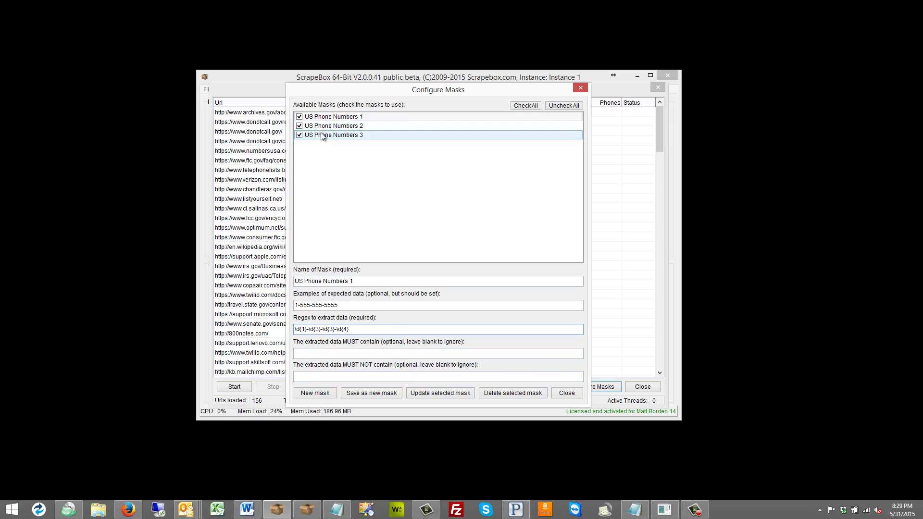
pyautogui.click(566, 392)
# Grab phone numbers from all 156 URLs until 610 records, then open the Phone Numbers data folder.
pyautogui.click(234, 387)
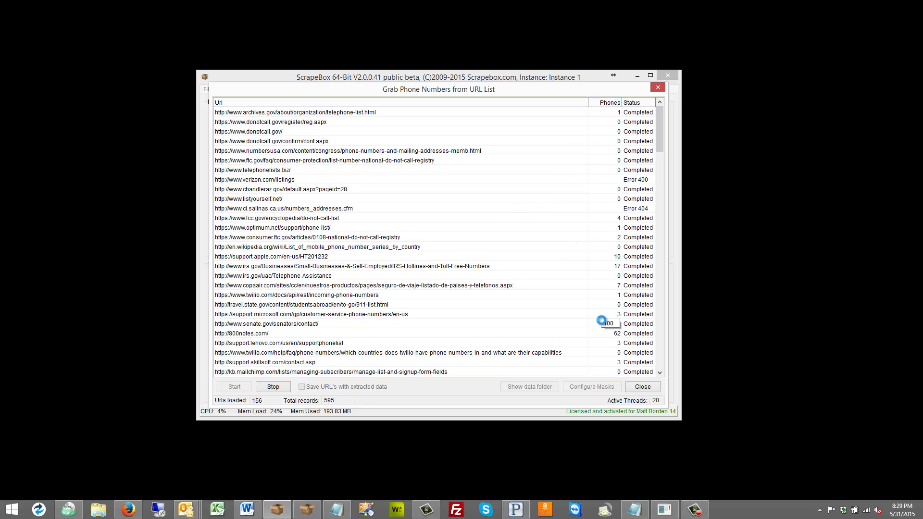
pyautogui.scroll(-20, 658, 264)
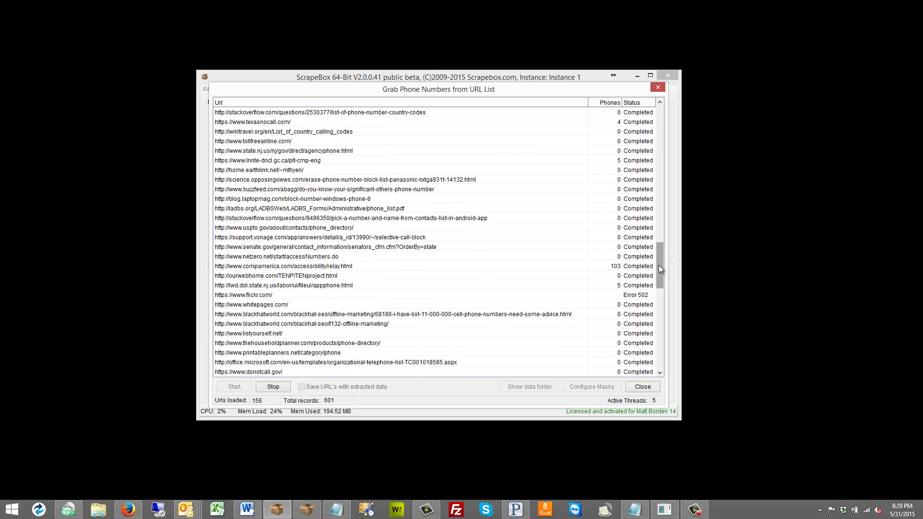
pyautogui.moveTo(659, 242); pyautogui.dragTo(676, 361)
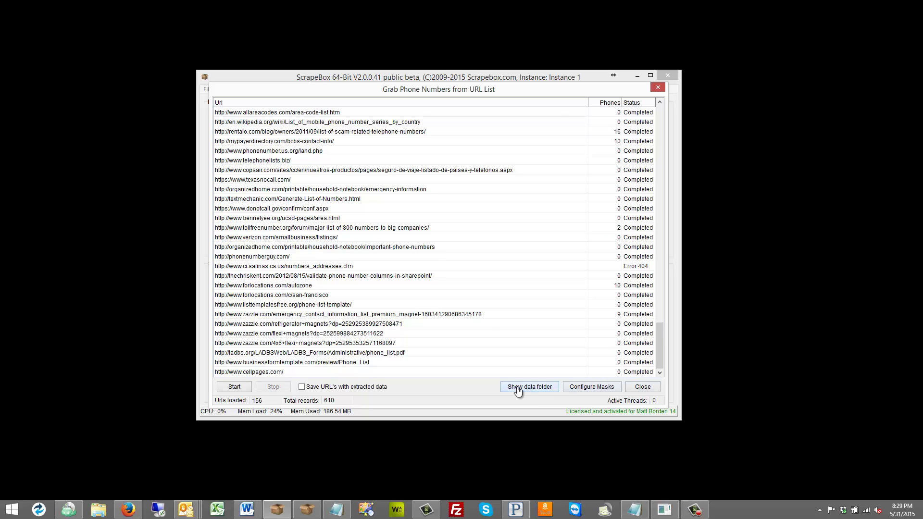
pyautogui.click(516, 388)
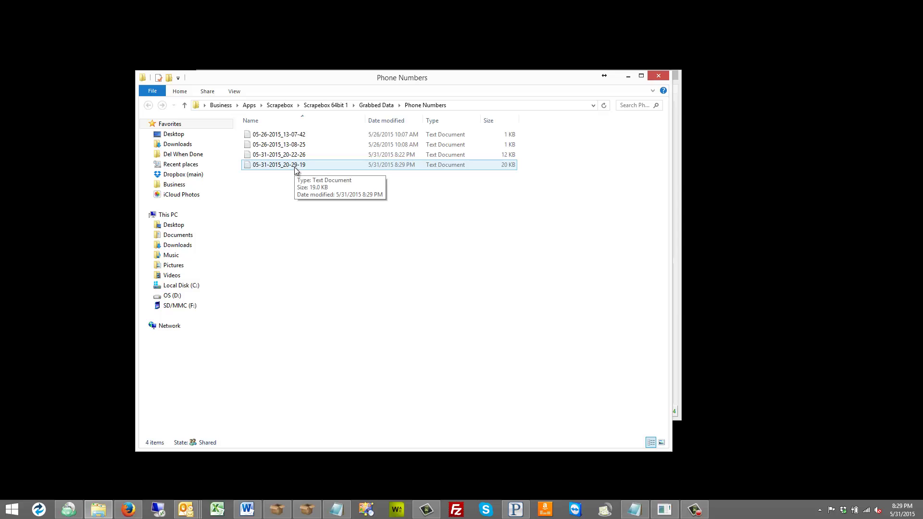
# Review the 05-31-2015_20-29-19 phone list in Notepad, then close it and hide the folder.
pyautogui.doubleClick(295, 166)
pyautogui.scroll(-20, 347, 255)
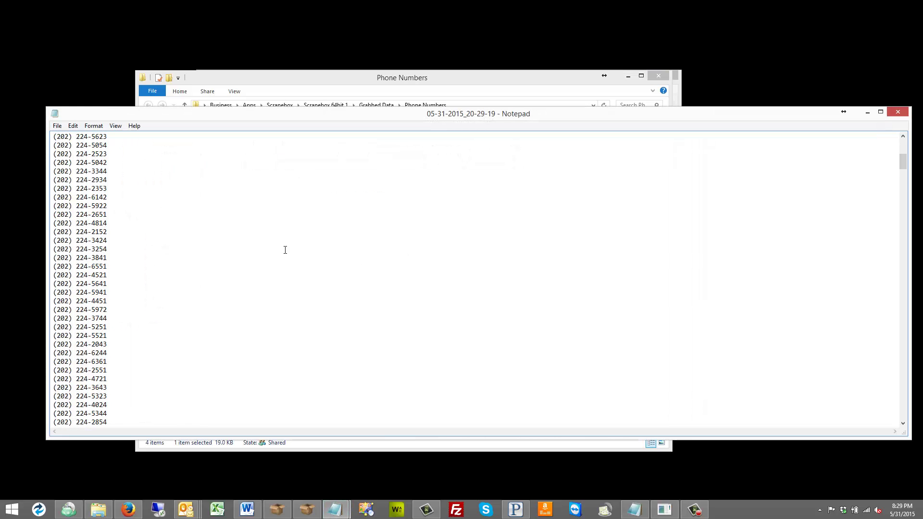
pyautogui.scroll(-20, 281, 231)
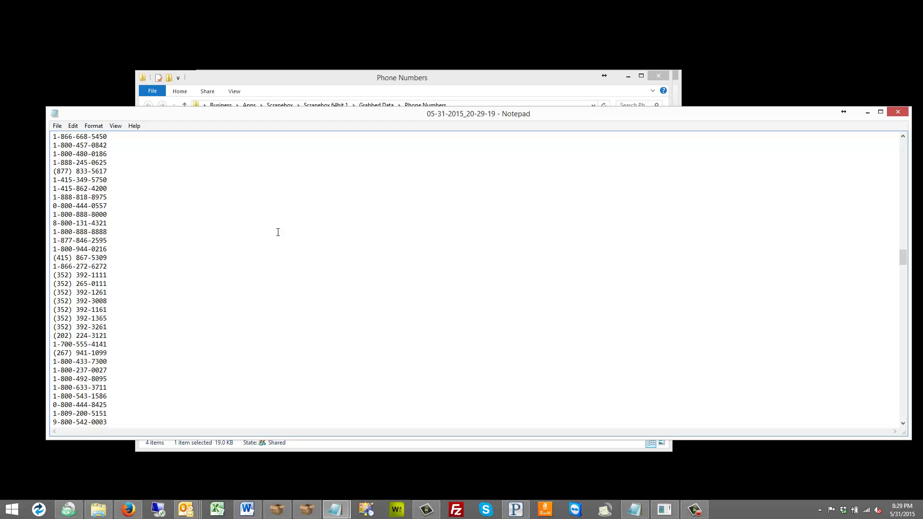
pyautogui.scroll(-3, 251, 237)
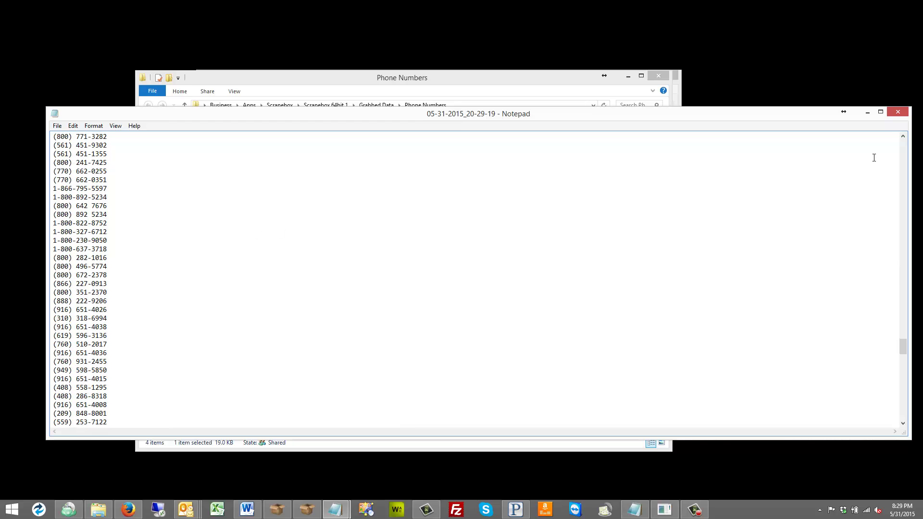
pyautogui.click(897, 112)
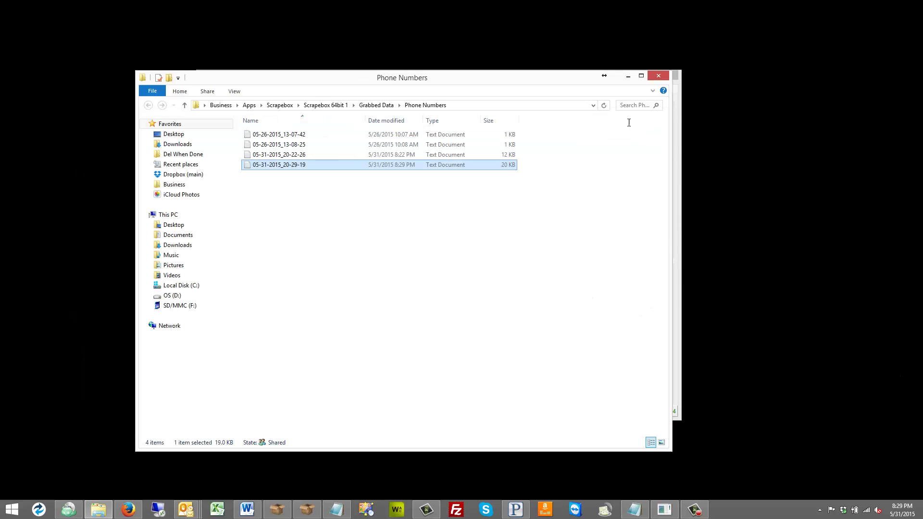
pyautogui.click(626, 76)
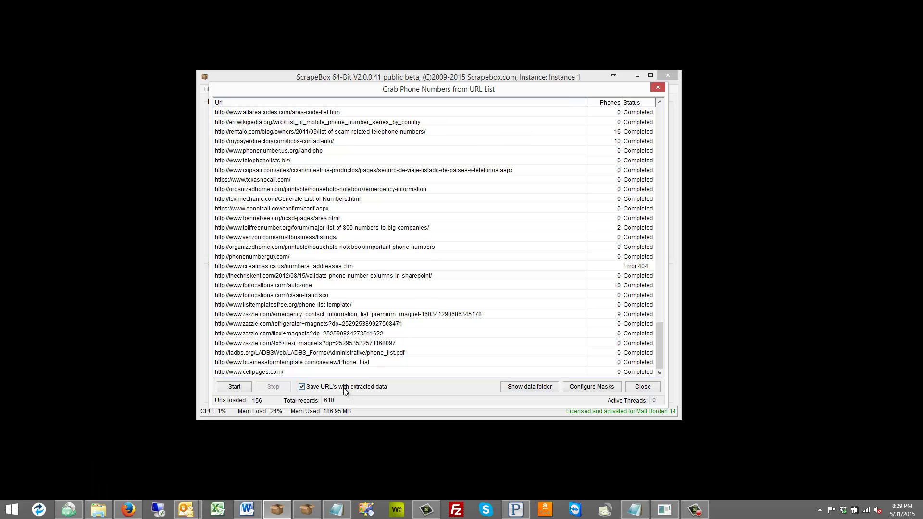
# Rerun the phone grab on all URLs, then stop it partway.
pyautogui.click(233, 387)
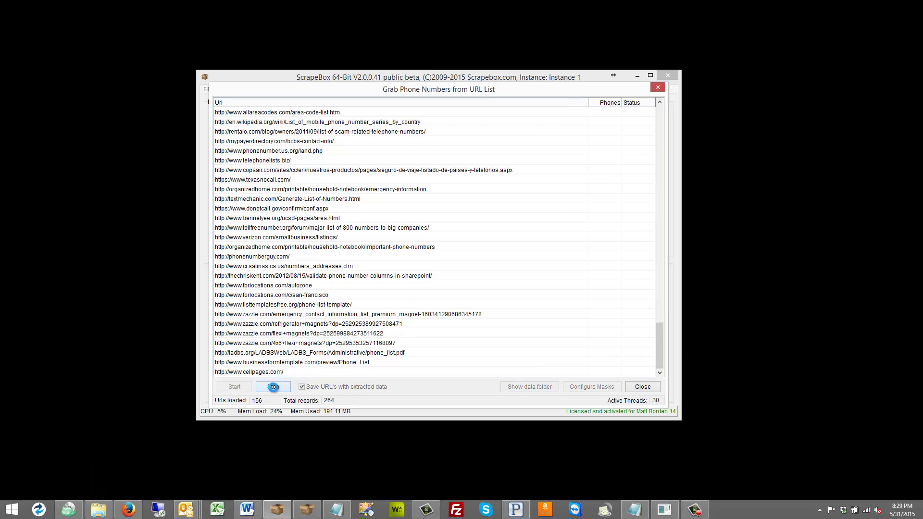
pyautogui.moveTo(660, 347); pyautogui.dragTo(661, 148)
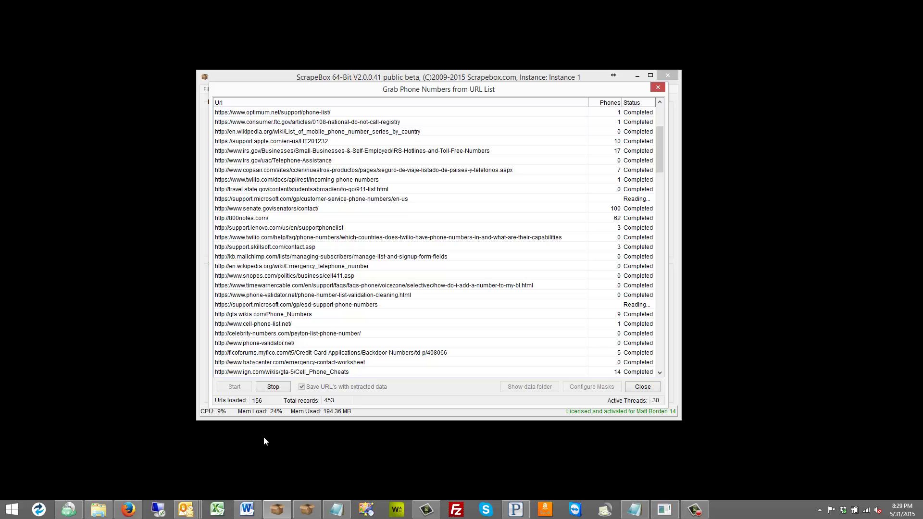
pyautogui.click(286, 387)
# Open and scroll through 05-31-2015_20-29-47 from the data folder, then close it and the folder.
pyautogui.click(528, 387)
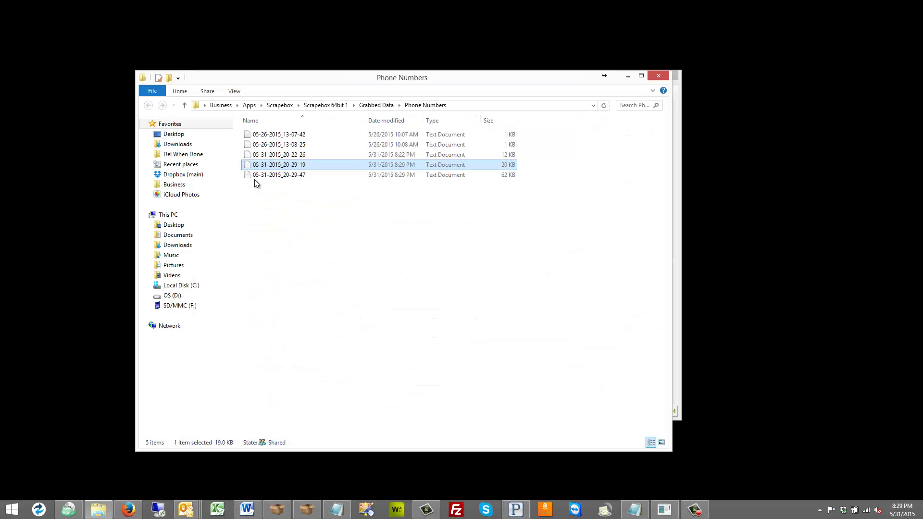
pyautogui.doubleClick(257, 175)
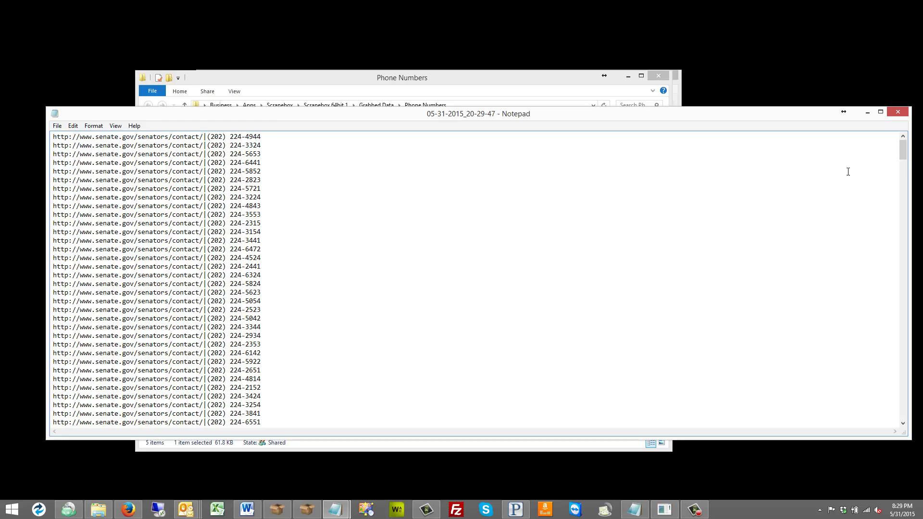
pyautogui.moveTo(903, 155); pyautogui.dragTo(884, 304)
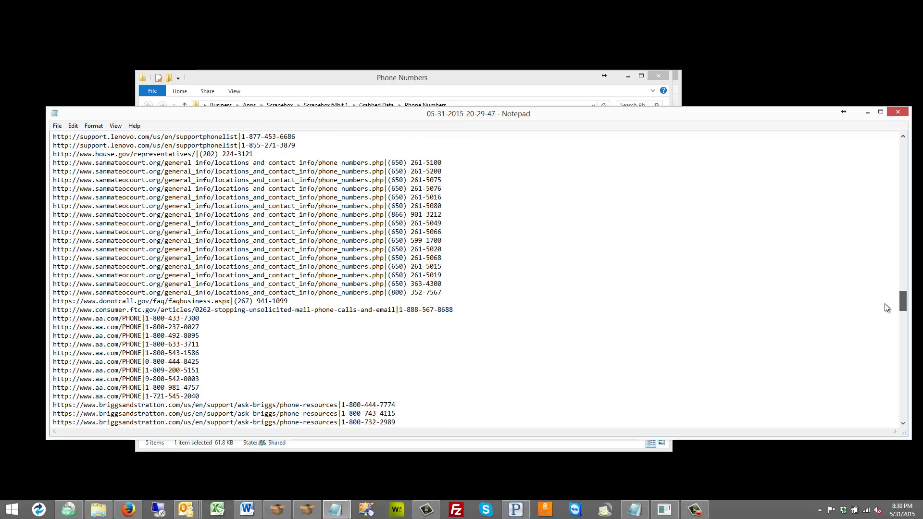
pyautogui.click(897, 112)
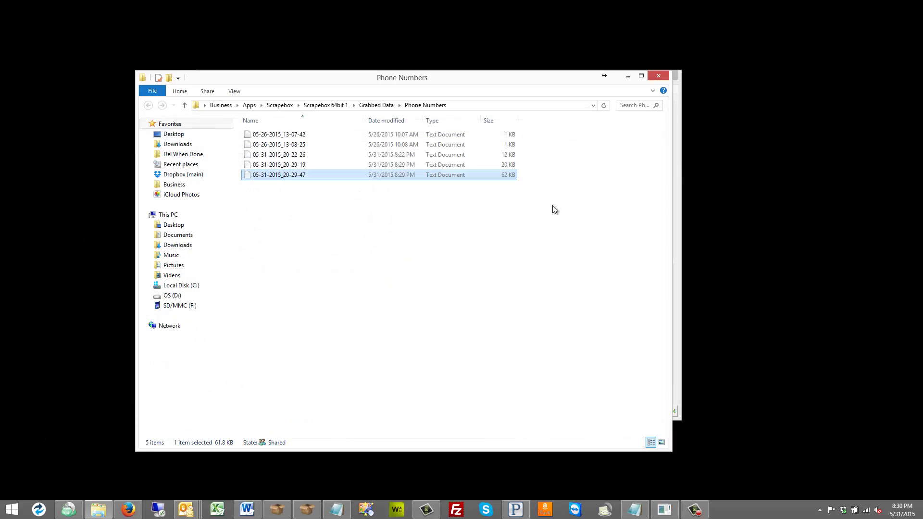
pyautogui.click(628, 77)
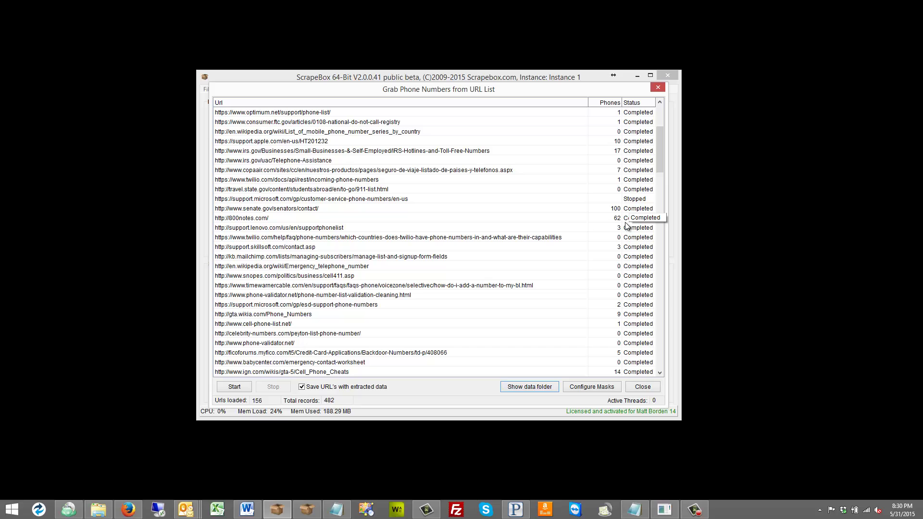
pyautogui.click(128, 509)
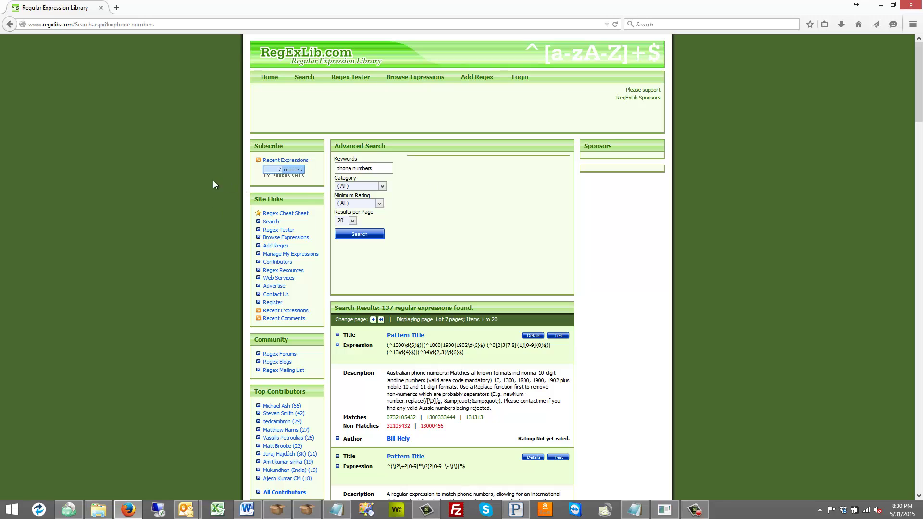
pyautogui.click(10, 25)
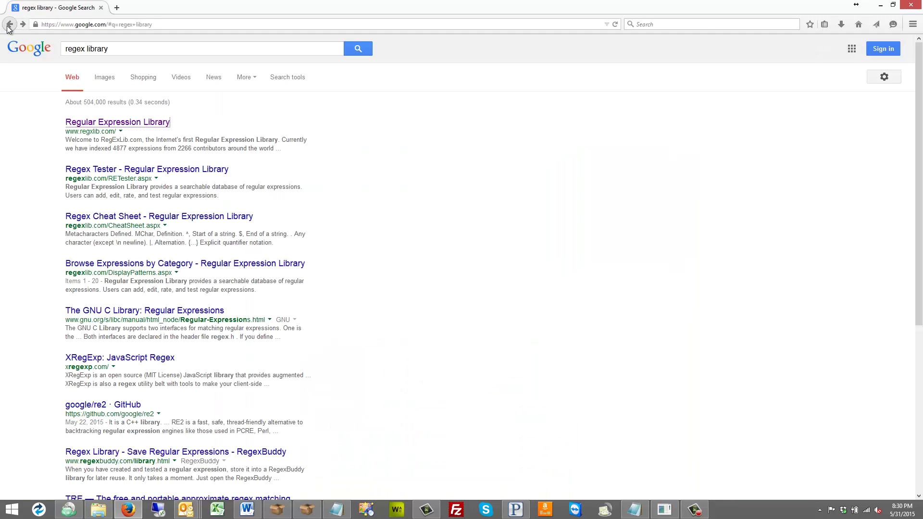
pyautogui.click(880, 6)
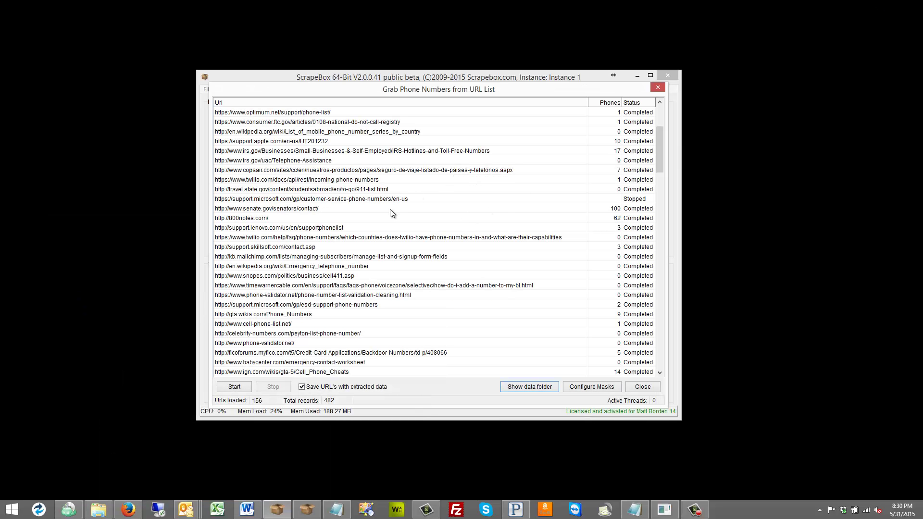